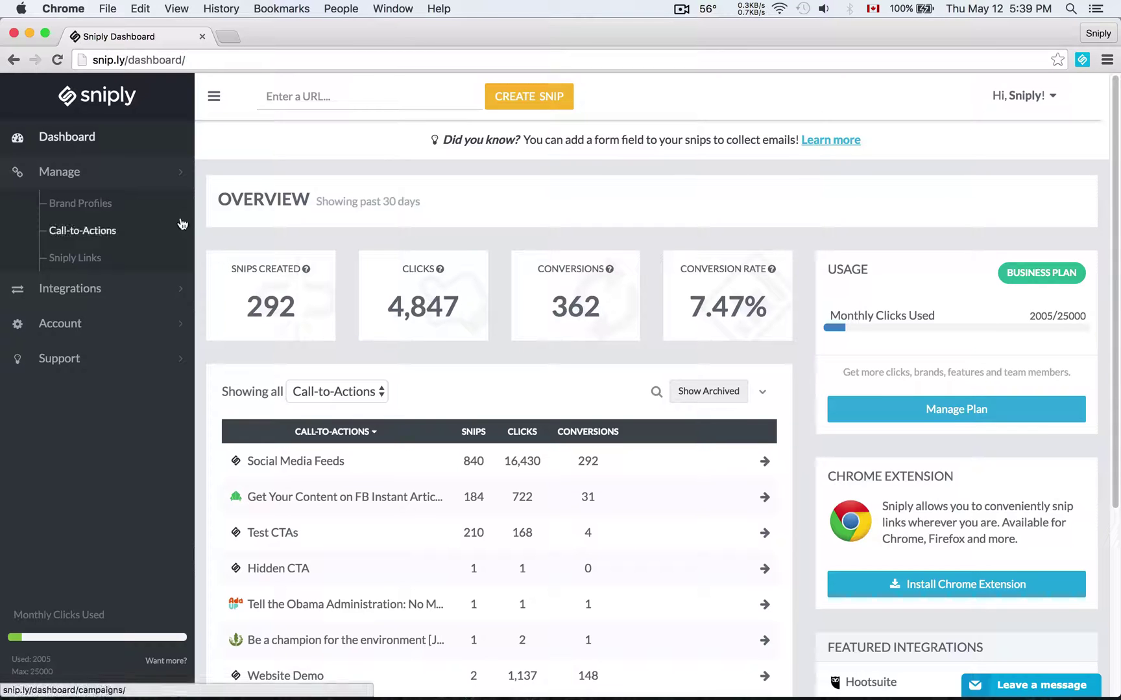
Open Manage > Brand Profiles to see each brand's snips, clicks and conversions
left_click(95, 213)
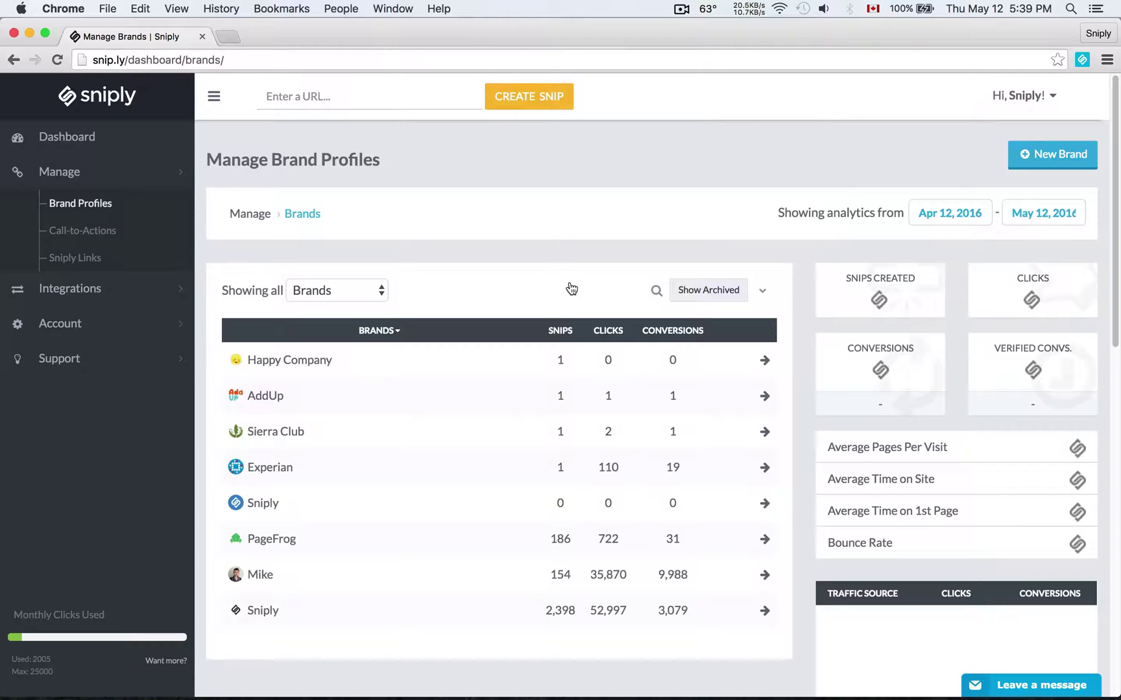
Create the 'Happy Client' brand with the Desktop smiley photo and home URL example.com
left_click(1038, 156)
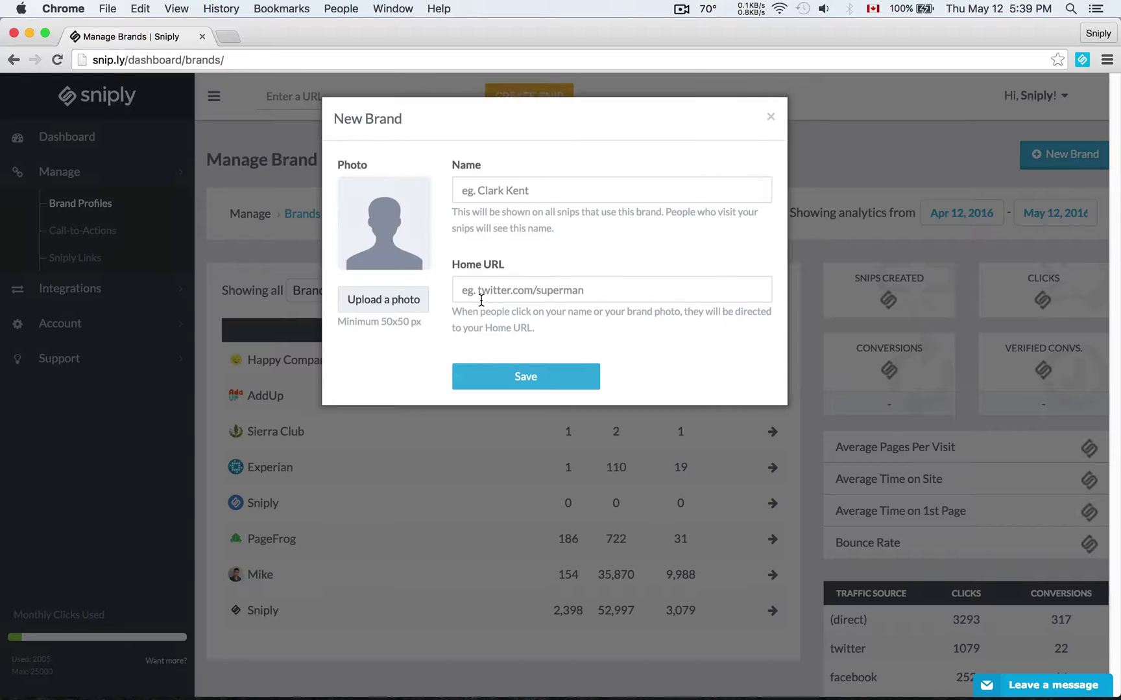
left_click(553, 183)
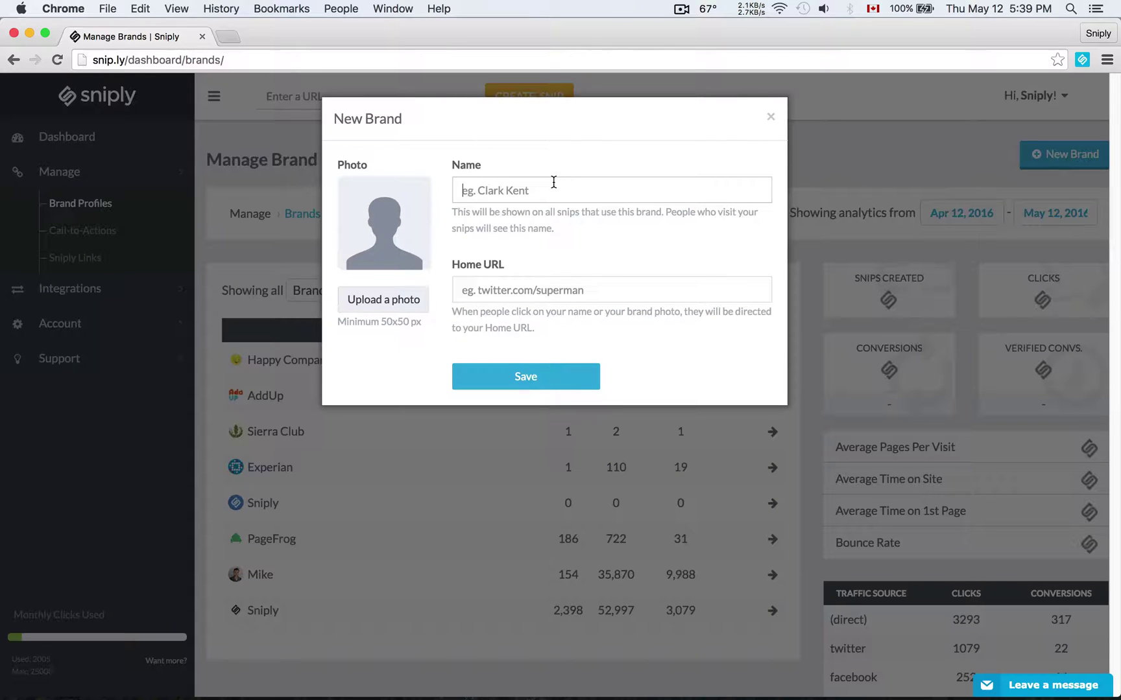
type("Happy Client")
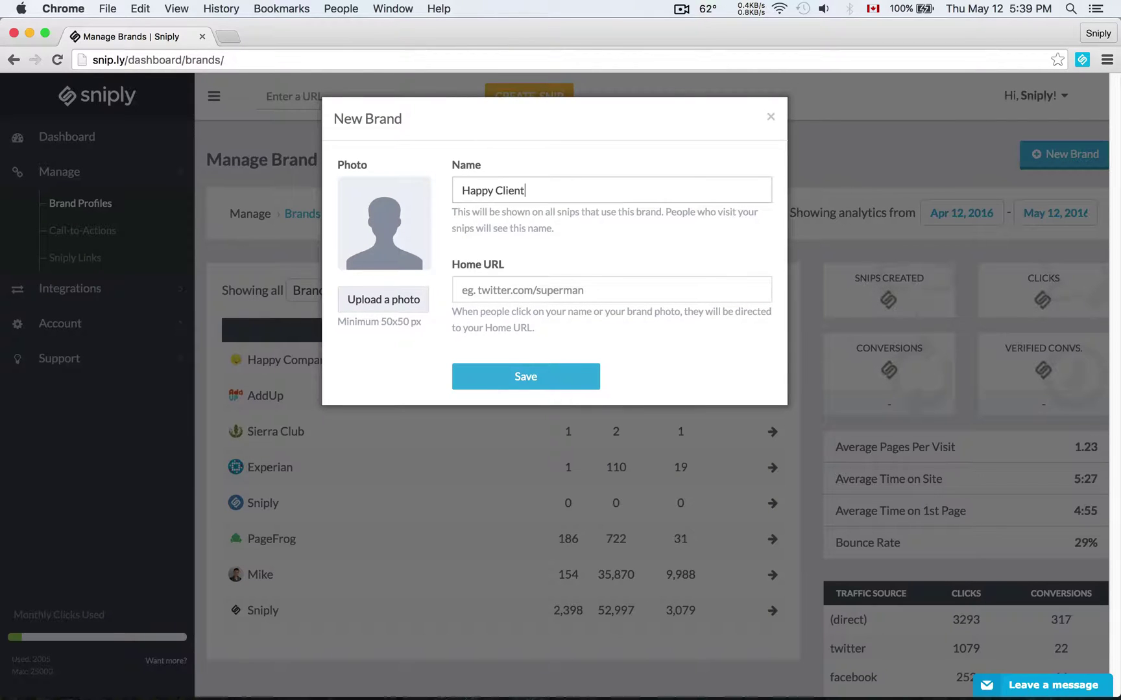
left_click(397, 305)
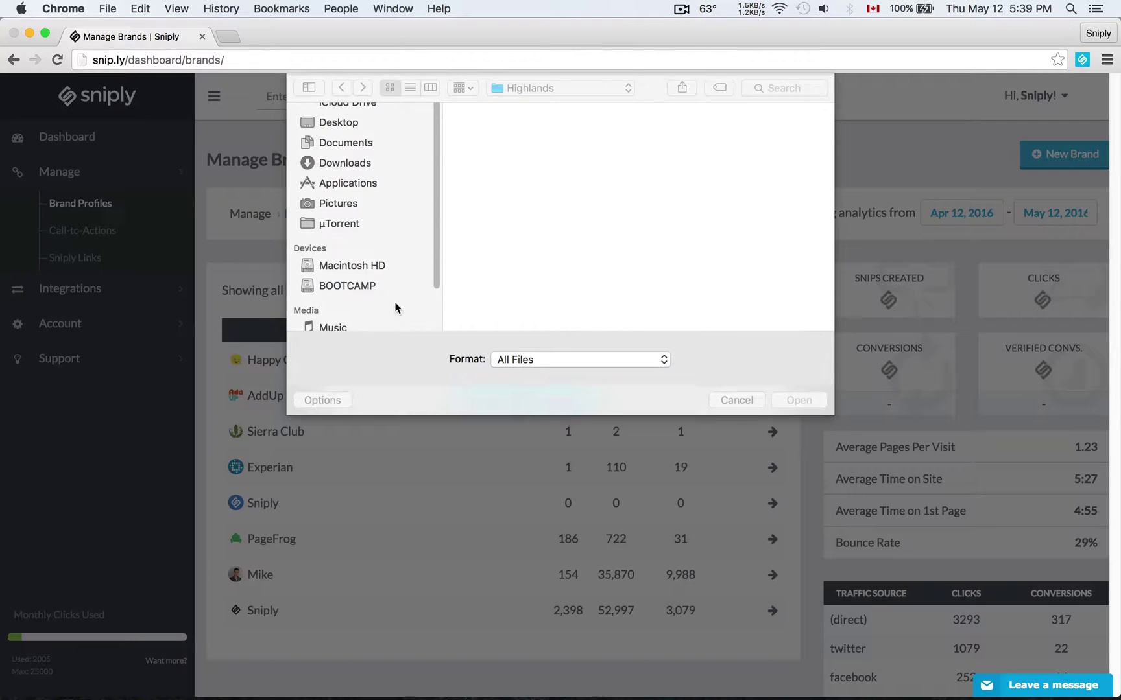
left_click(338, 152)
double_click(497, 285)
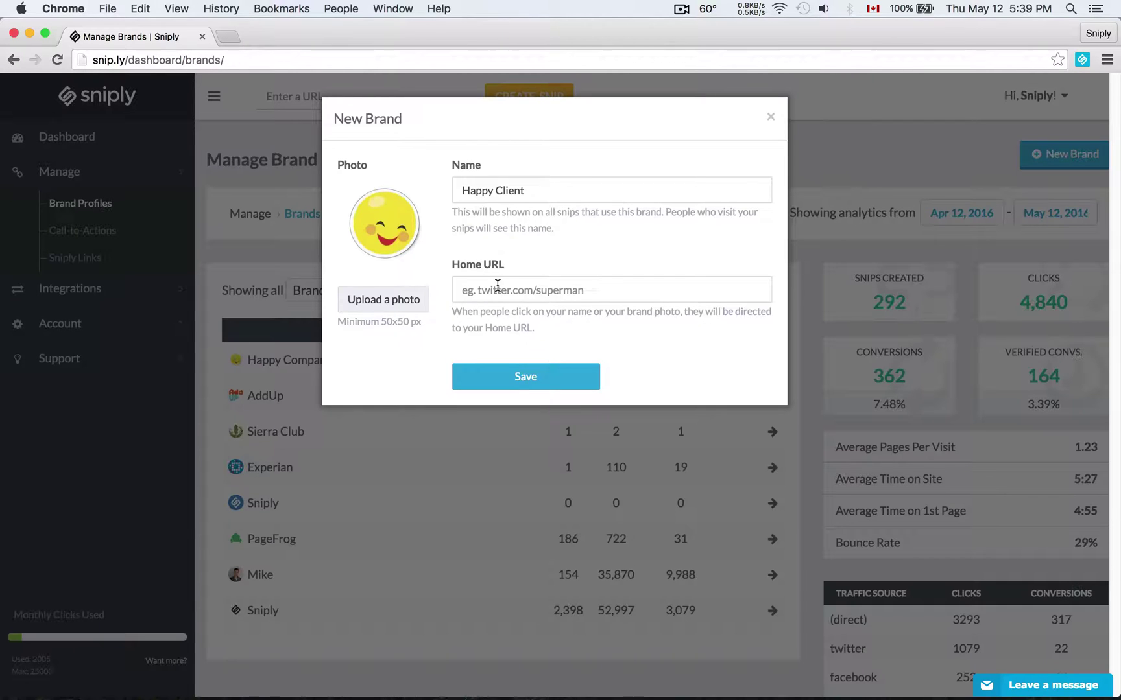
left_click(498, 290)
type("example.com")
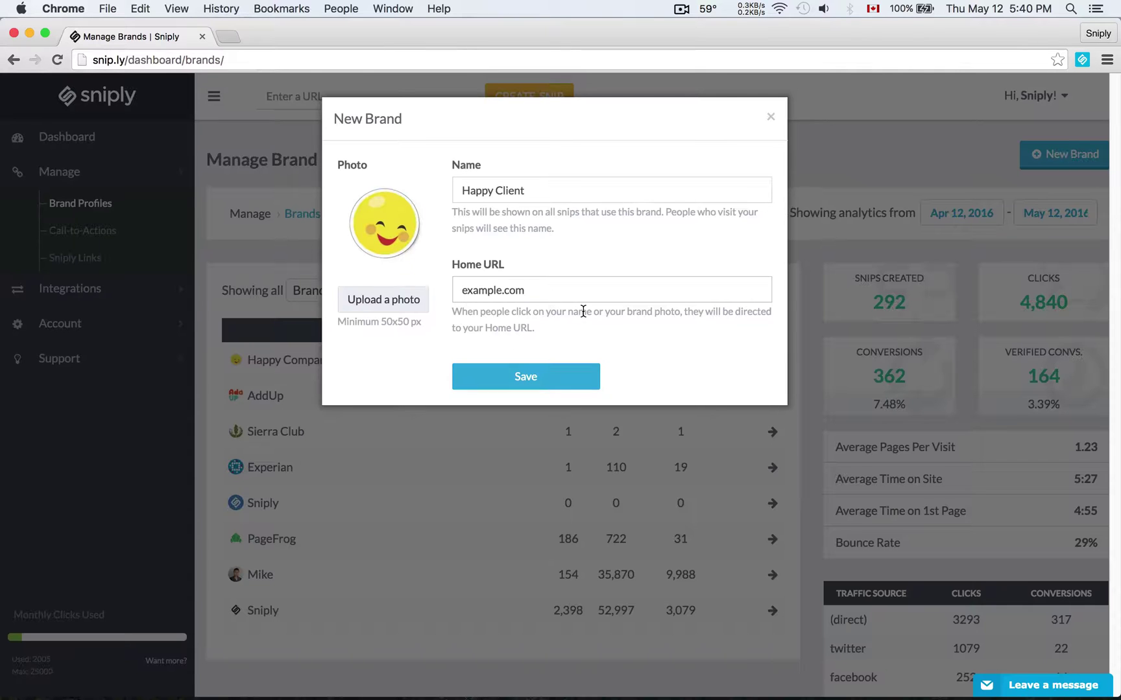
left_click(559, 376)
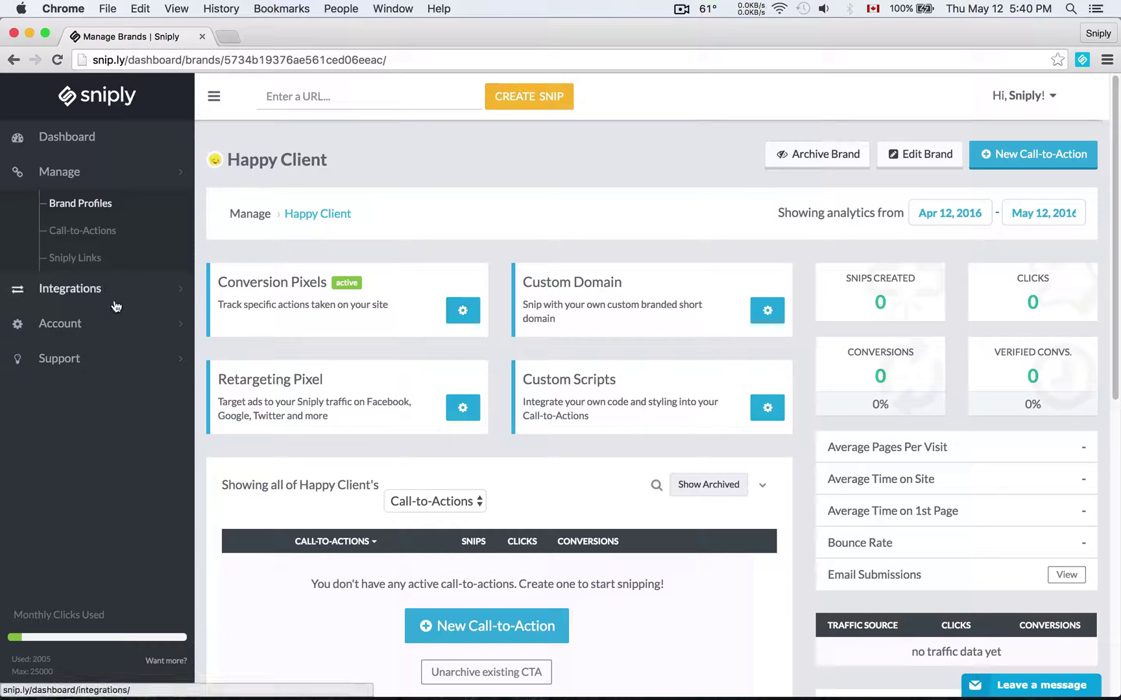
Expand the Account section in the sidebar
left_click(105, 331)
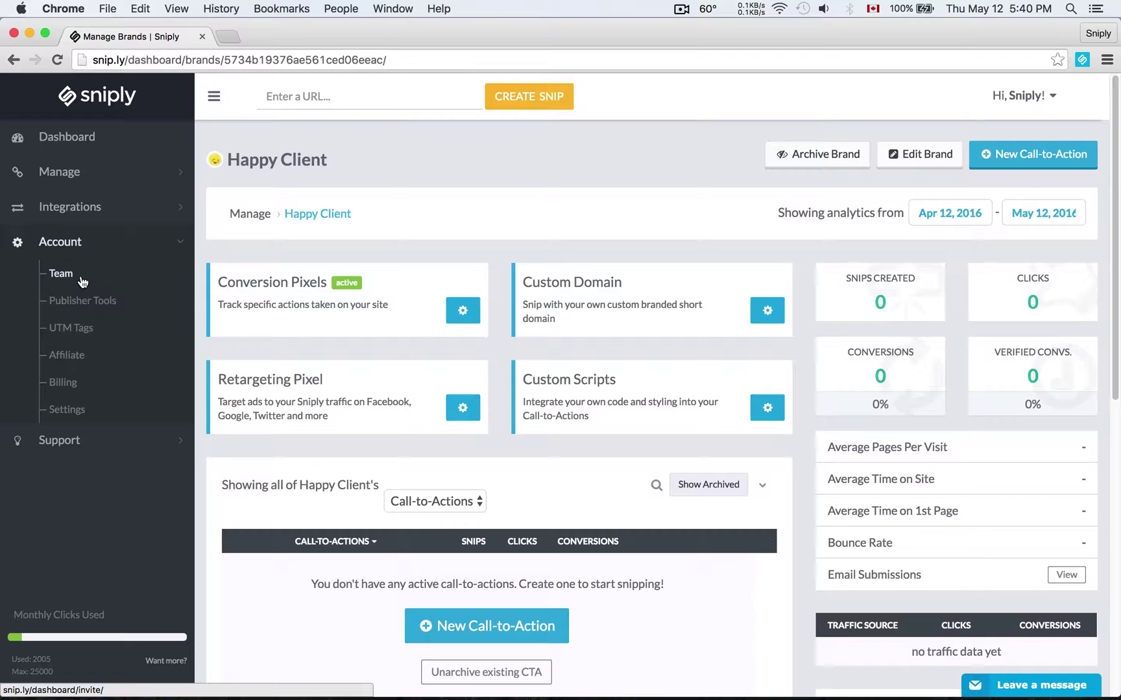
Go to the Team page and place the cursor in the Invite to Team e-mail field
left_click(83, 282)
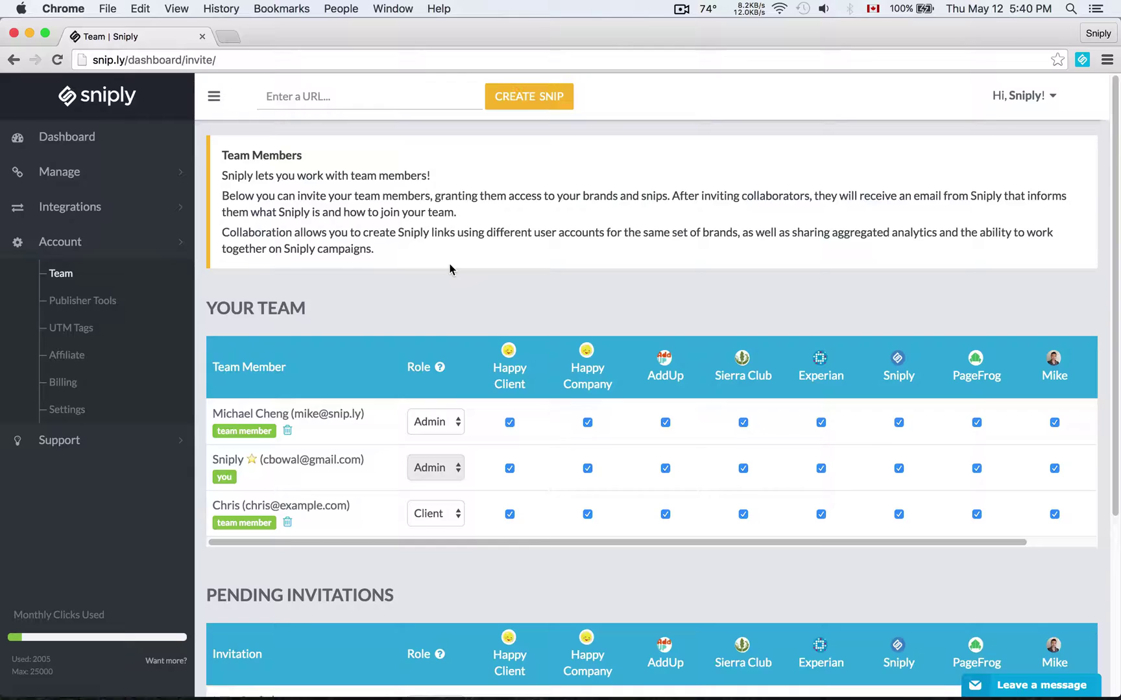
scroll(450, 268, "down", 5)
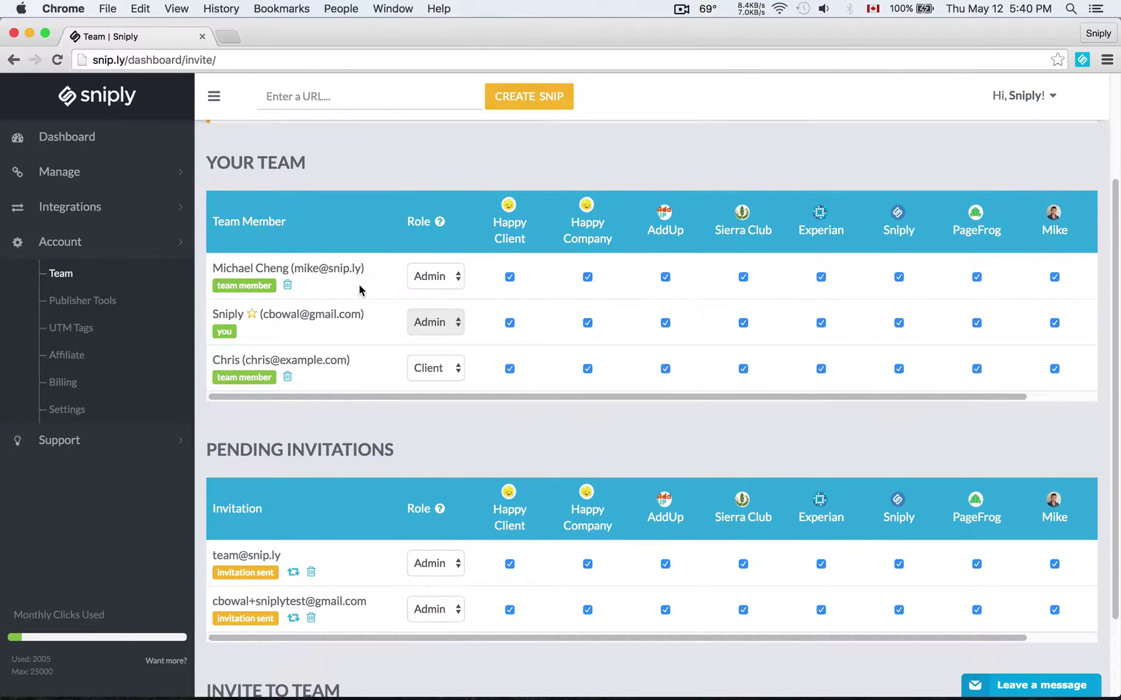
scroll(360, 283, "up", 3)
scroll(359, 283, "down", 4)
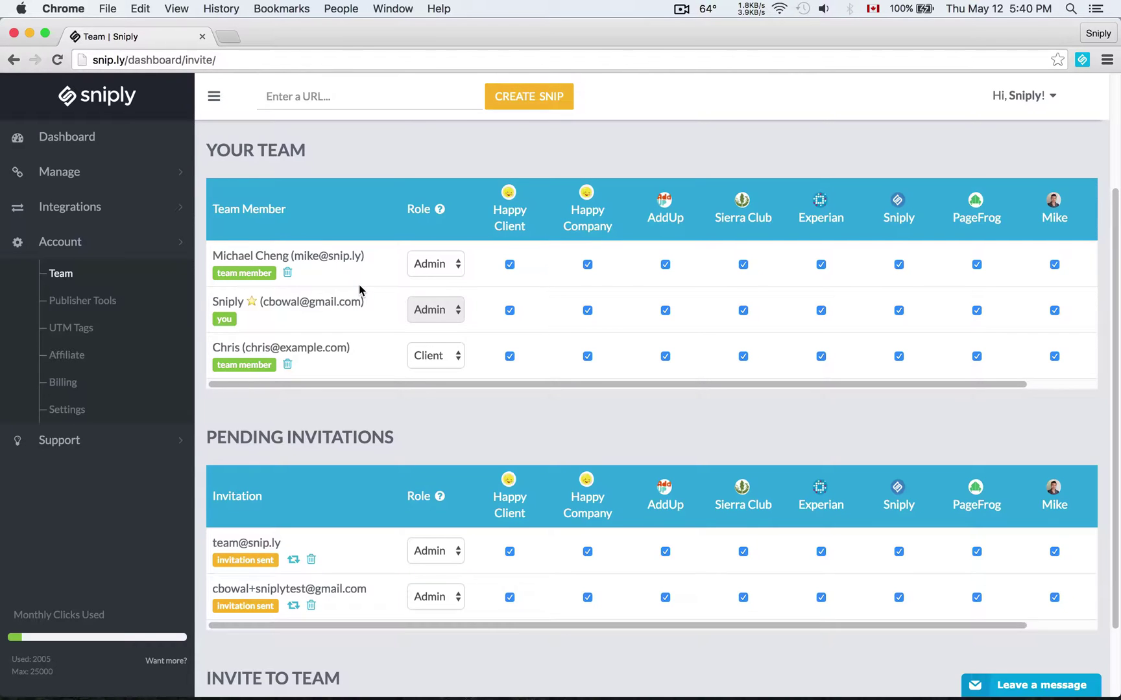
scroll(359, 284, "down", 3)
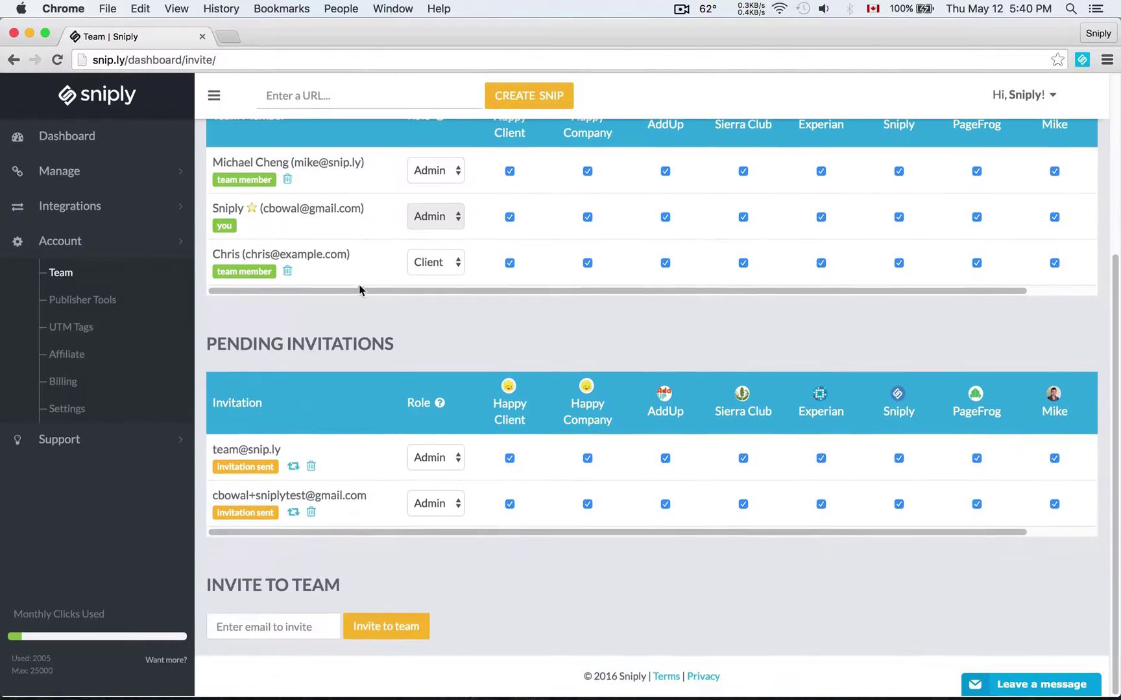
left_click(291, 633)
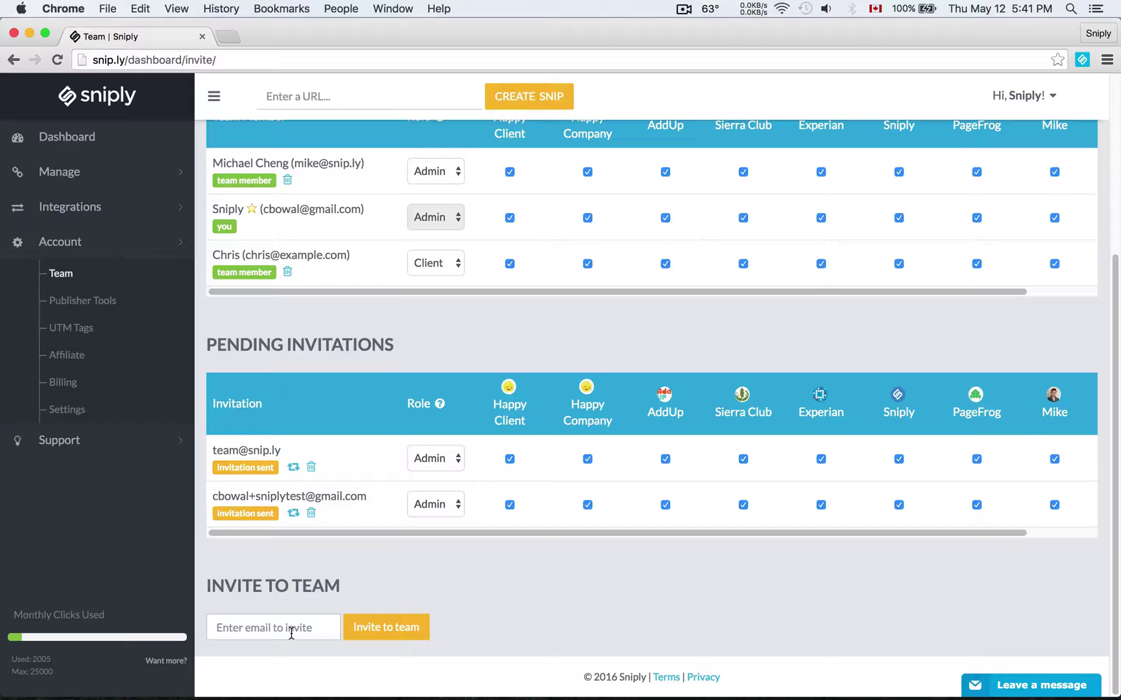
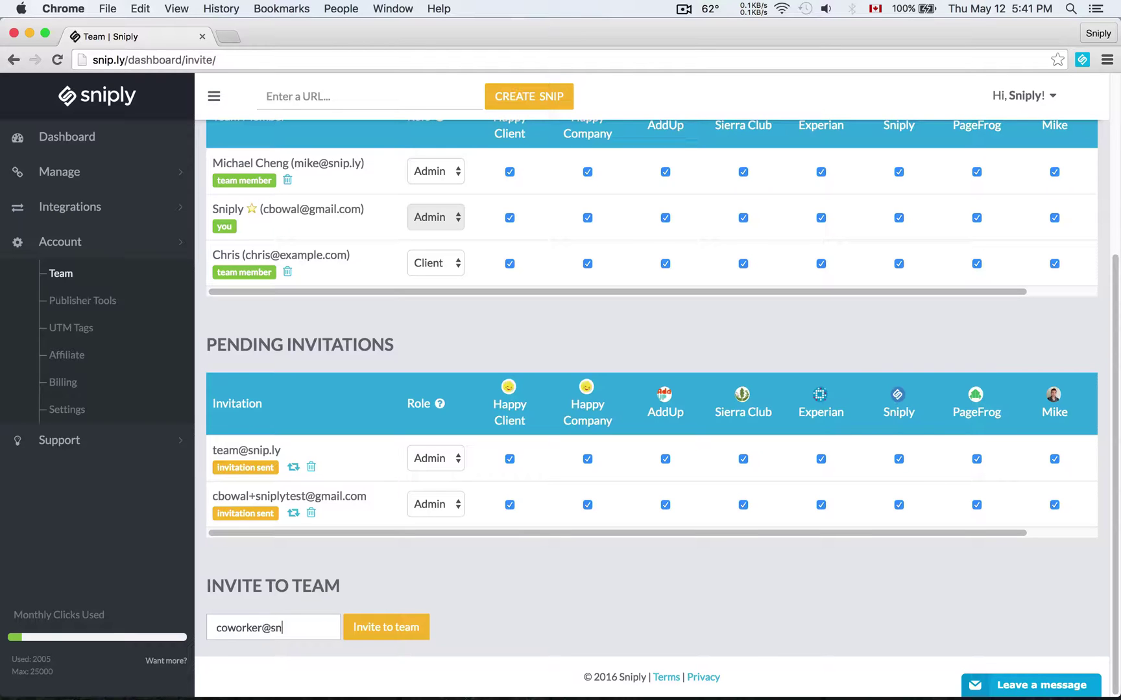
Invite the coworker's e-mail address to the team and locate the new pending invitation
left_click(389, 633)
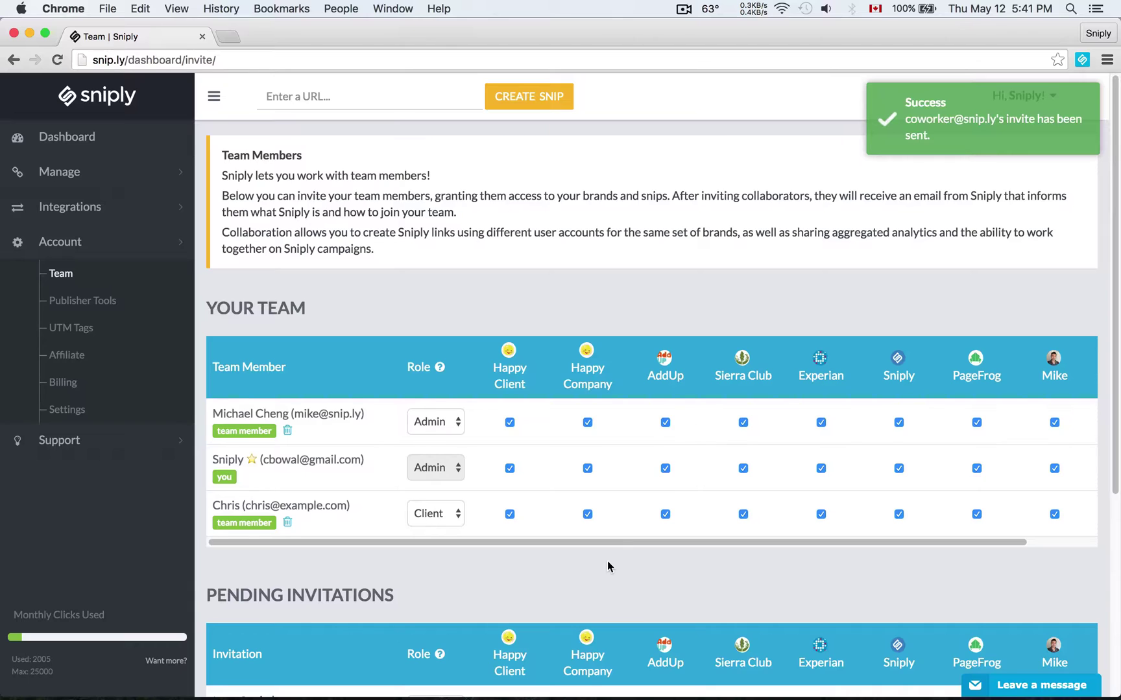
scroll(607, 561, "down", 5)
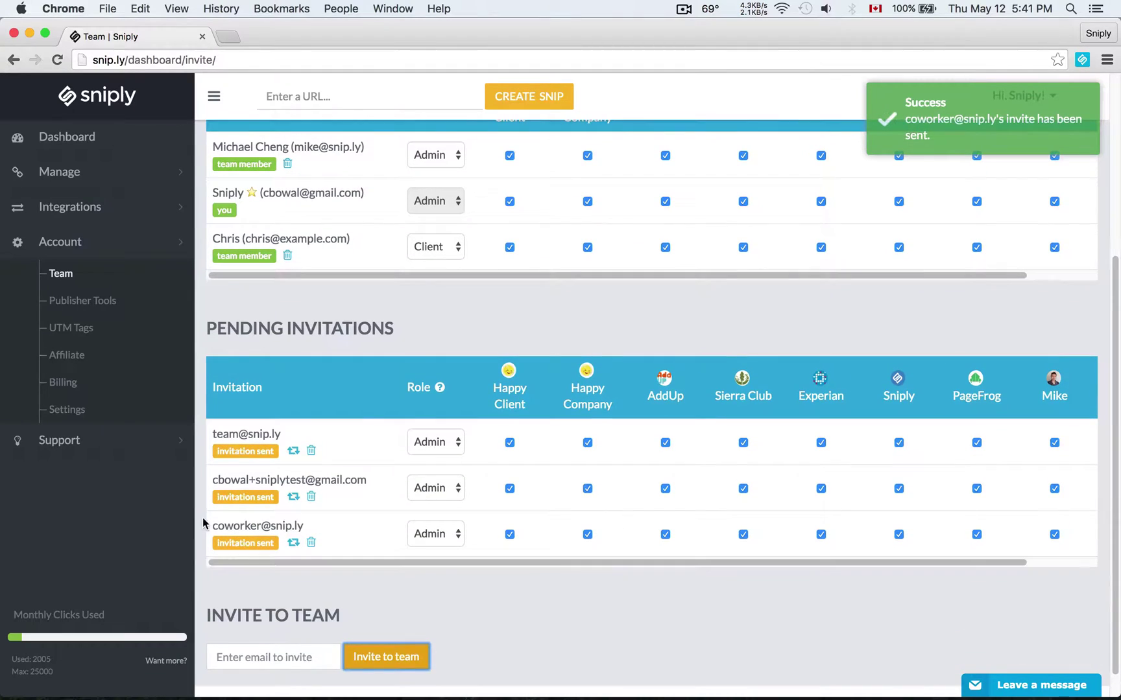
left_click_drag(208, 526, 308, 527)
left_click(351, 526)
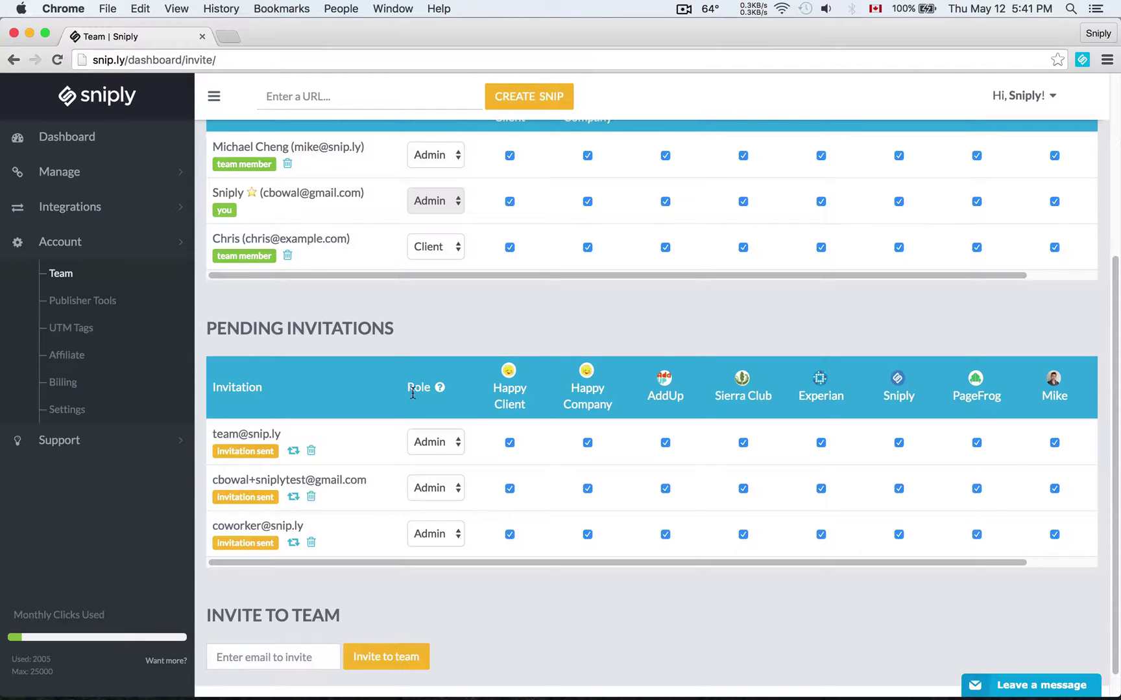
Change the coworker's pending invitation role from Admin to Client
mouse_move(439, 387)
left_click(437, 534)
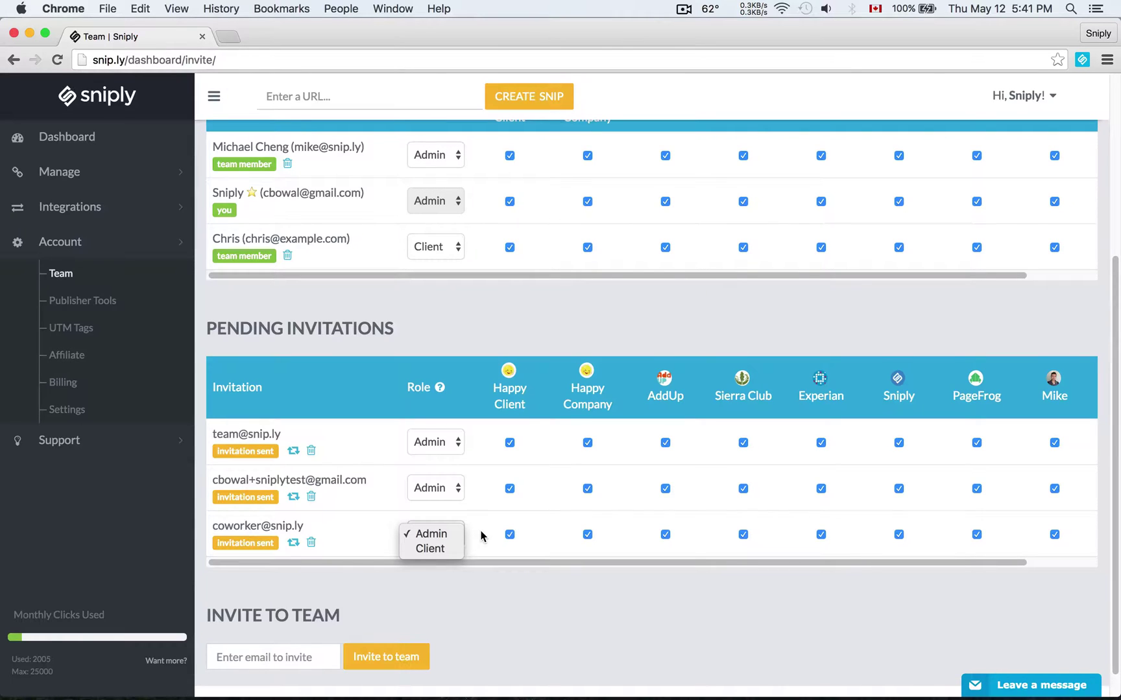
left_click(451, 549)
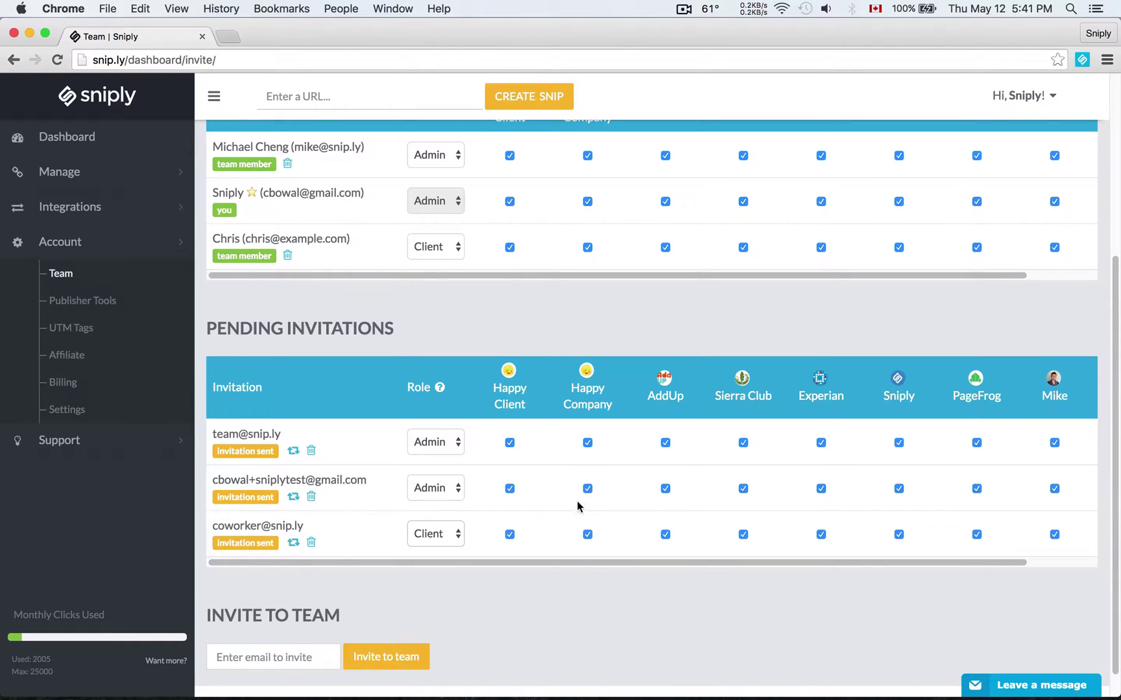
Uncheck Happy Company, AddUp, Sierra Club, Experian, Sniply, PageFrog and Mike, leaving only Happy Client
left_click_drag(491, 388, 524, 402)
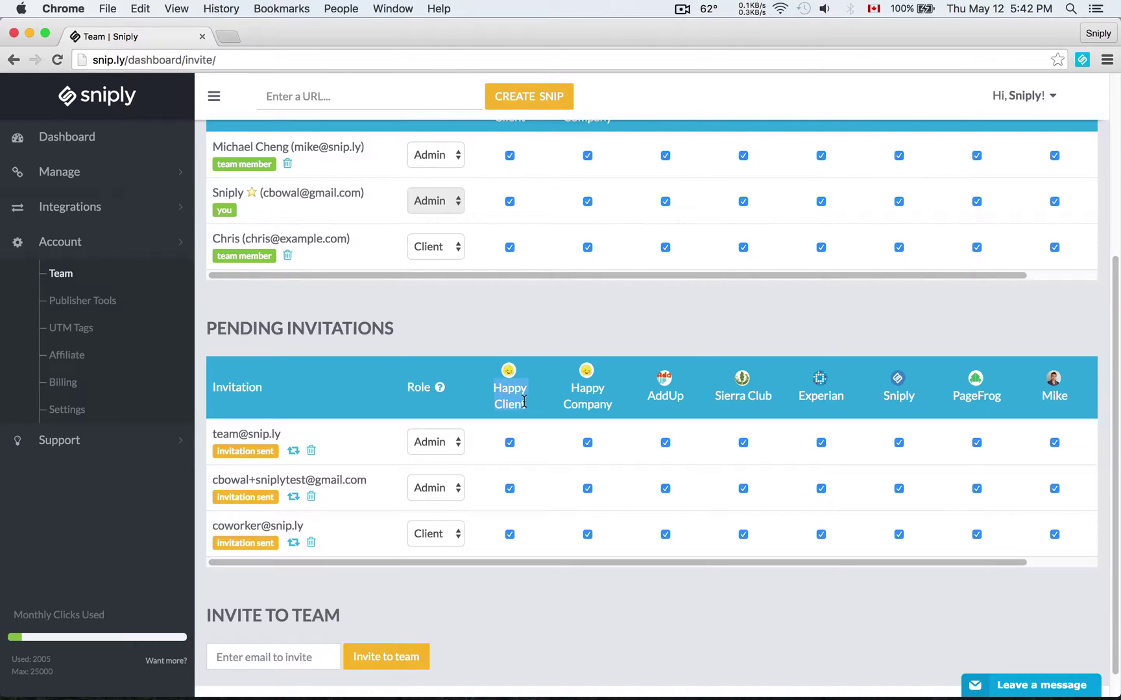
left_click(550, 409)
left_click(588, 535)
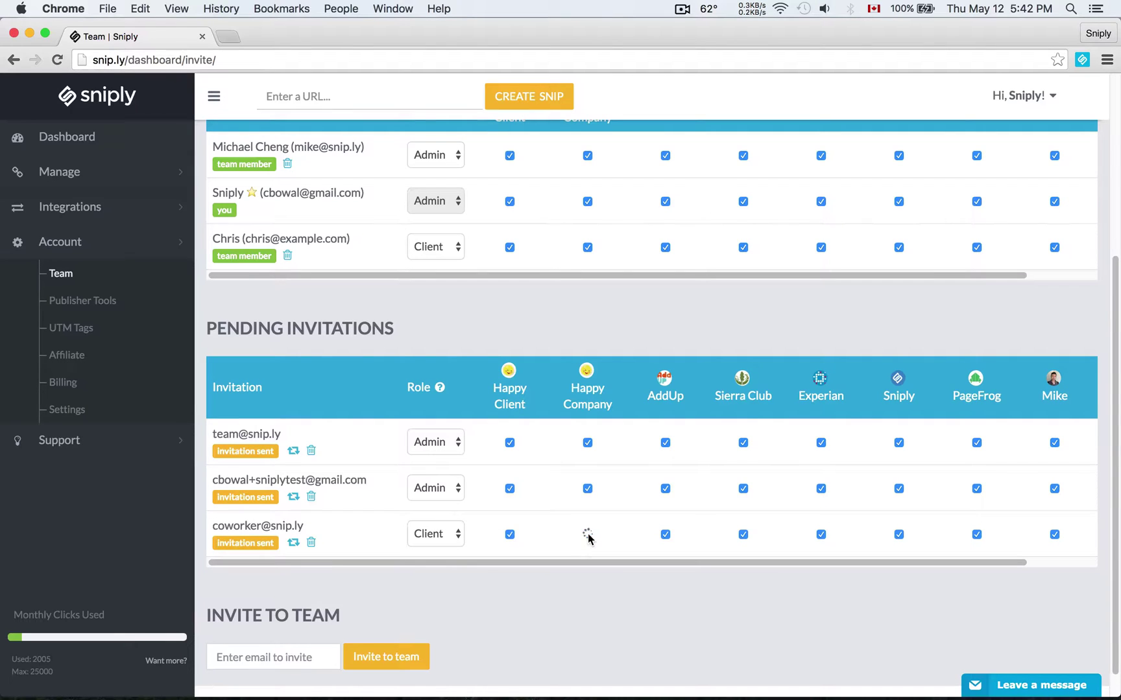
left_click(665, 536)
left_click(743, 535)
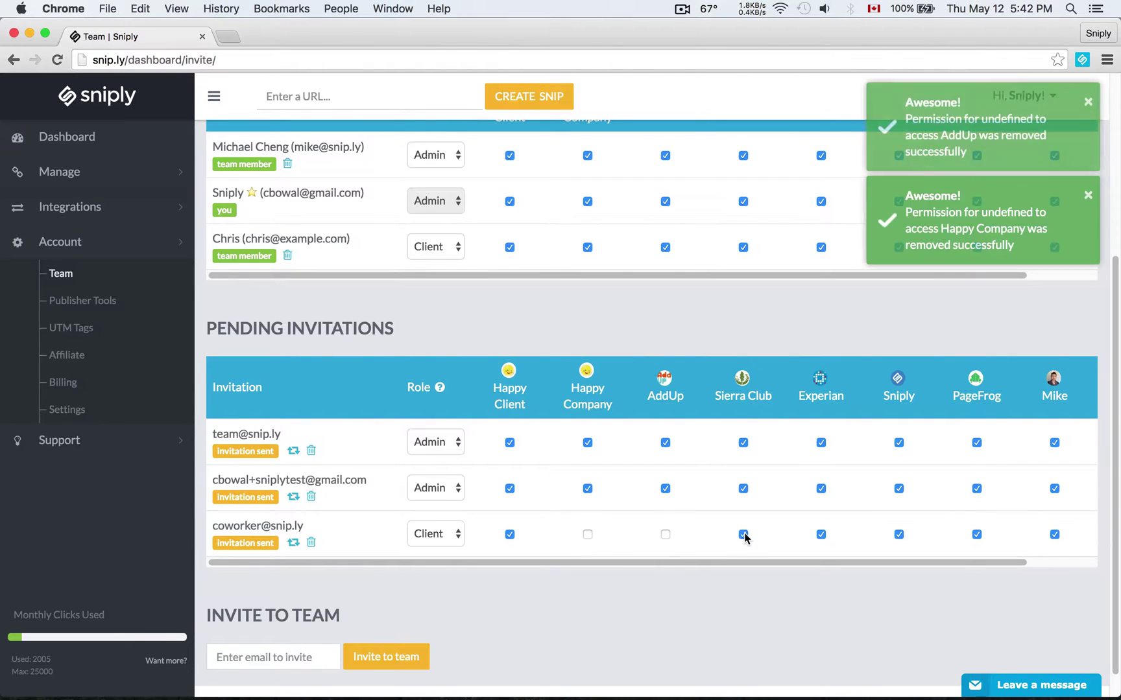
left_click(821, 536)
left_click(898, 536)
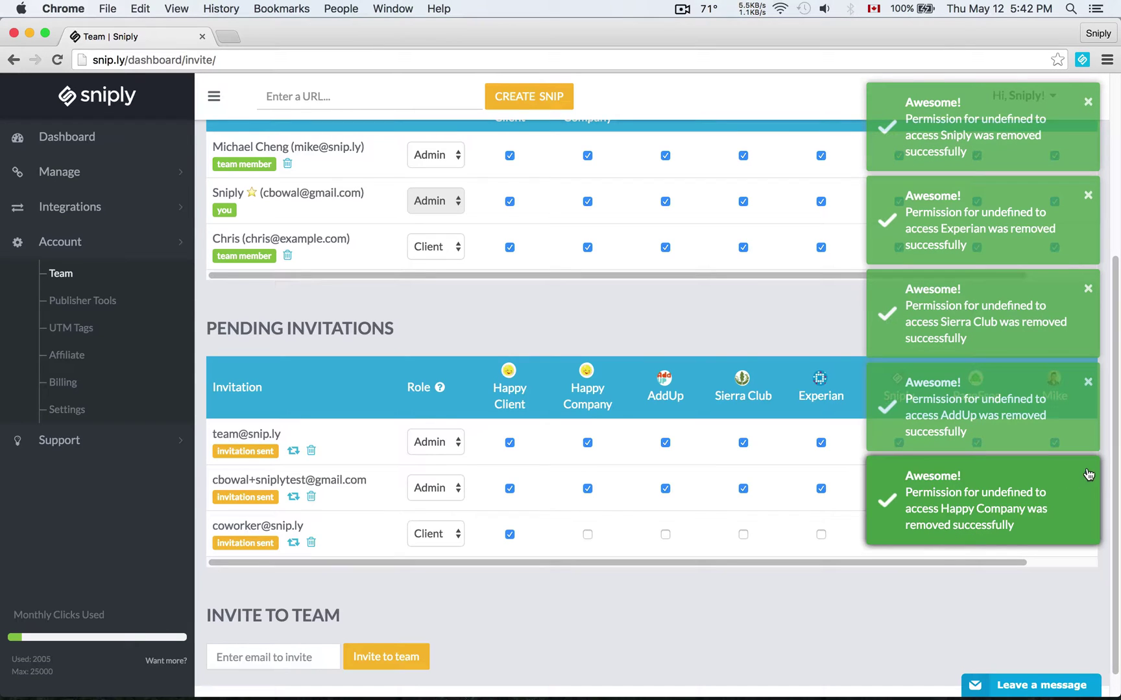
left_click(977, 534)
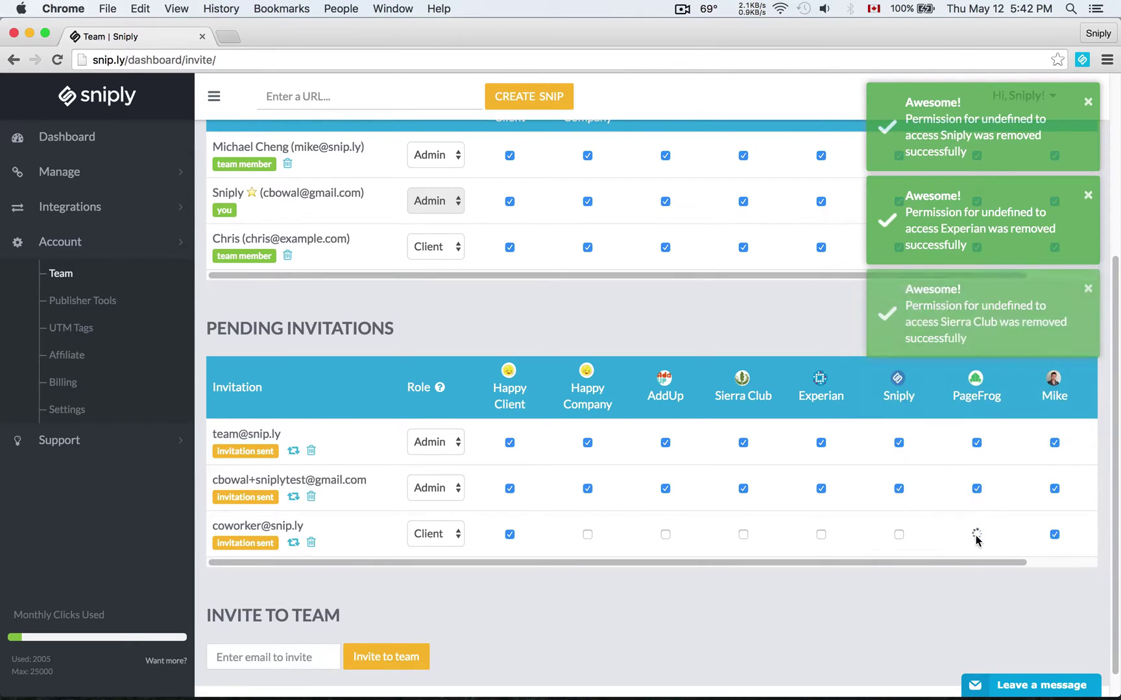
left_click(1054, 534)
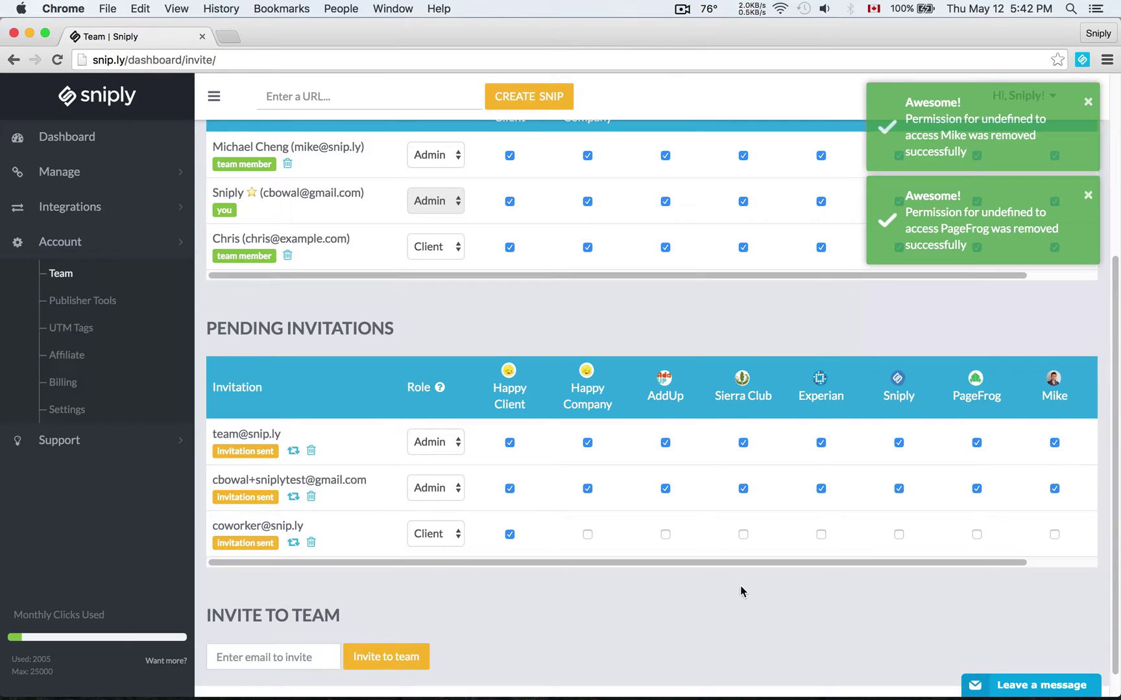
left_click_drag(304, 526, 210, 523)
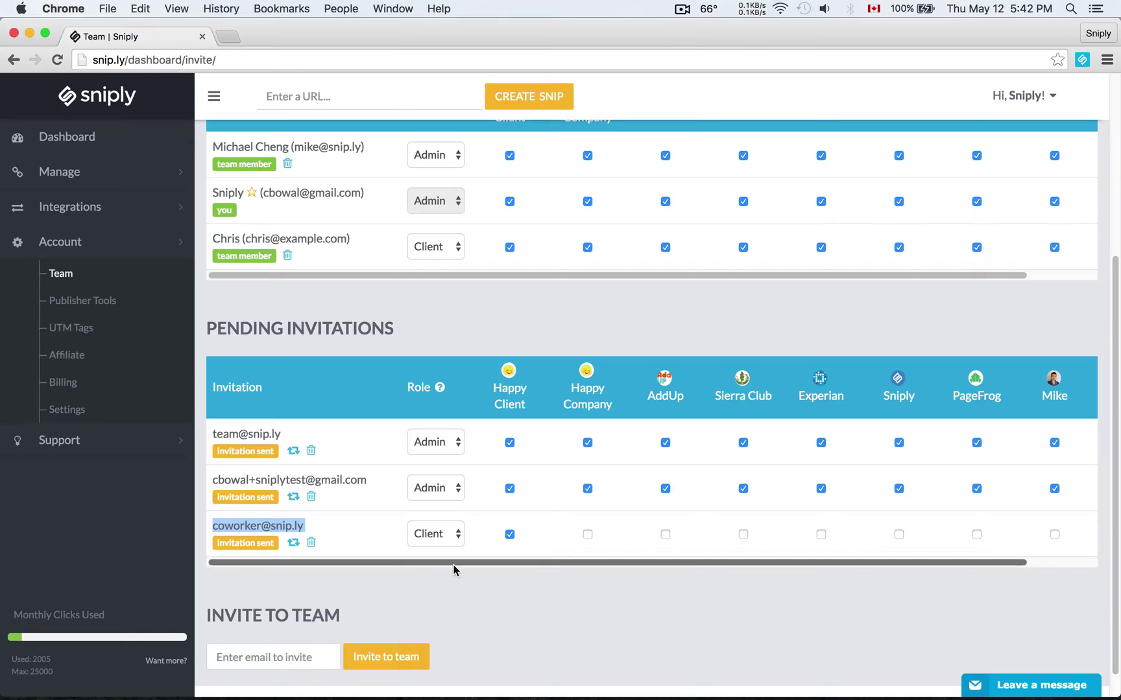
Deselect the highlighted text and scroll back up the Team page
left_click(447, 587)
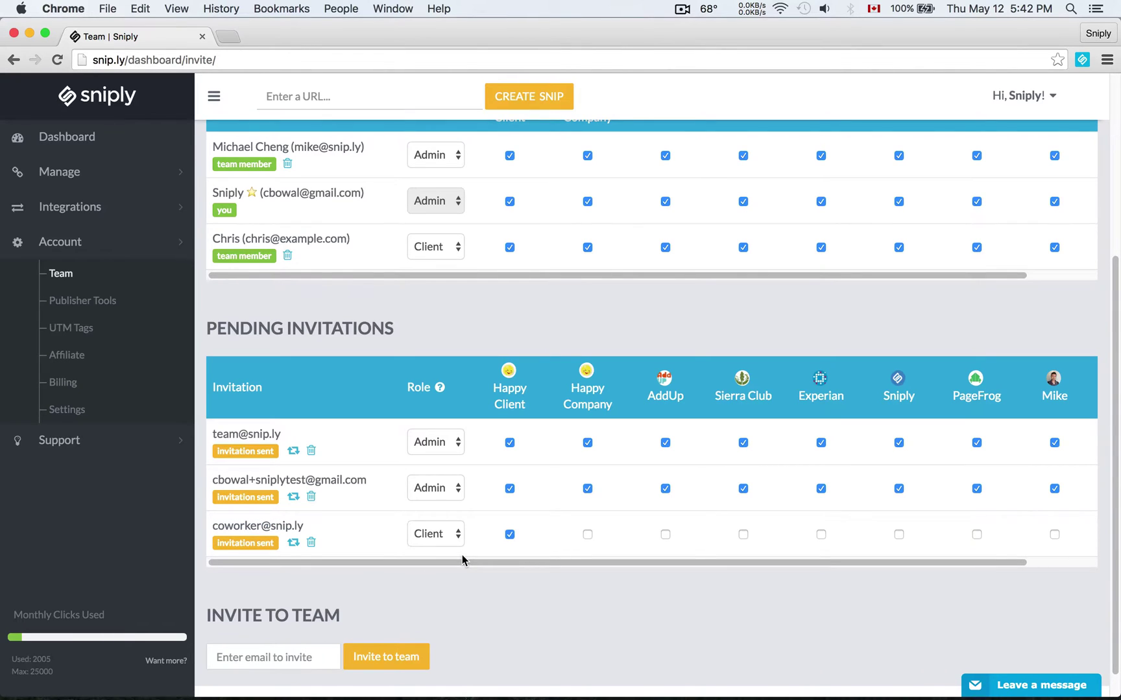
scroll(462, 559, "up", 3)
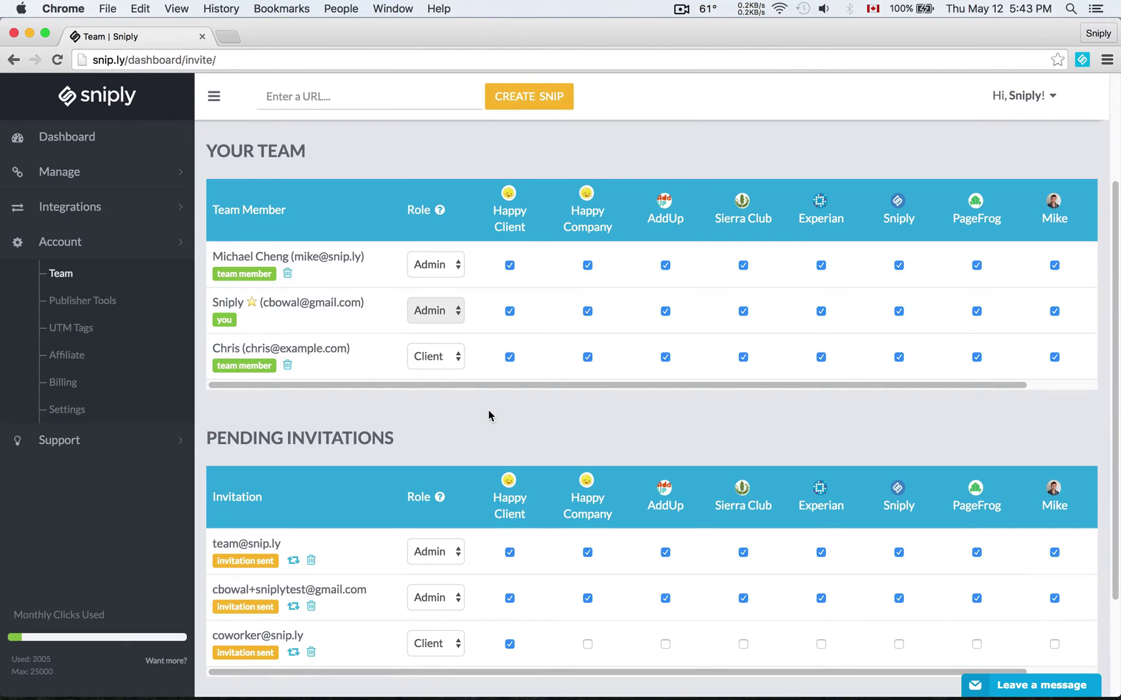
Return to the Brand Profiles list, now showing Happy Client at the top
left_click(139, 183)
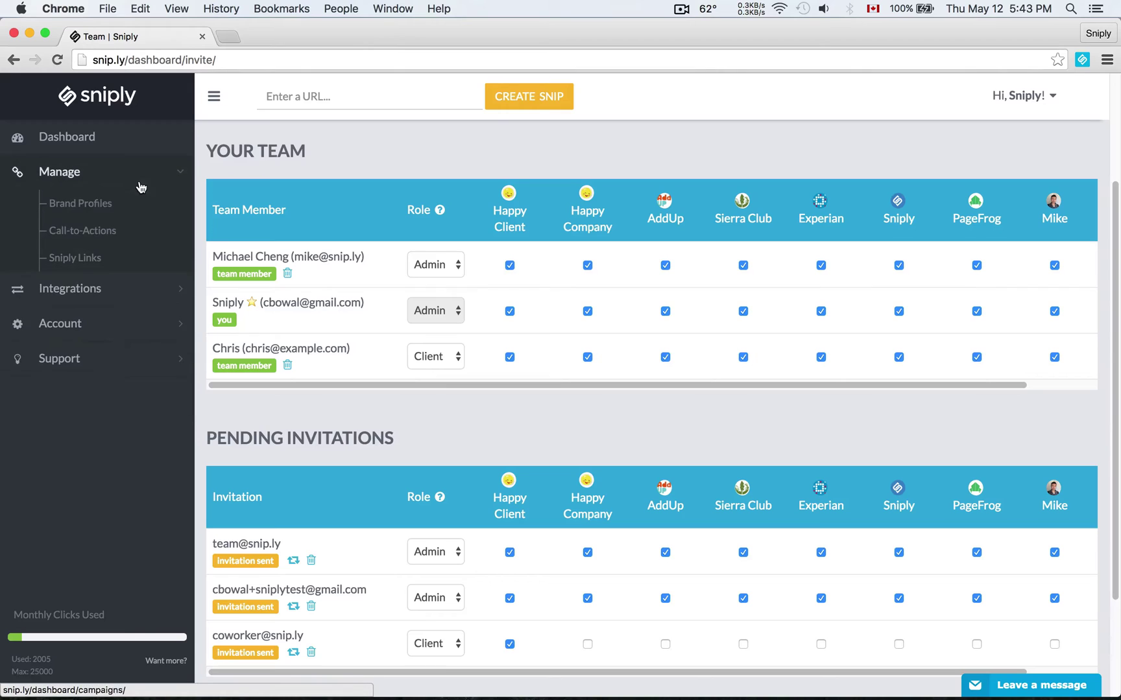
left_click(105, 213)
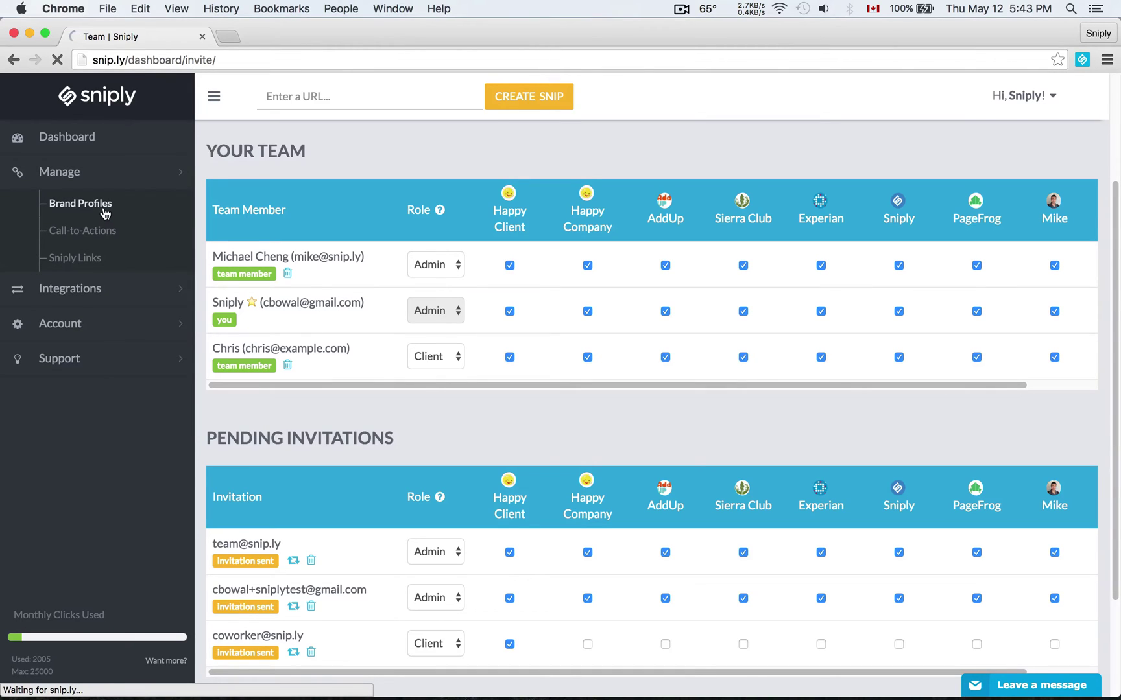